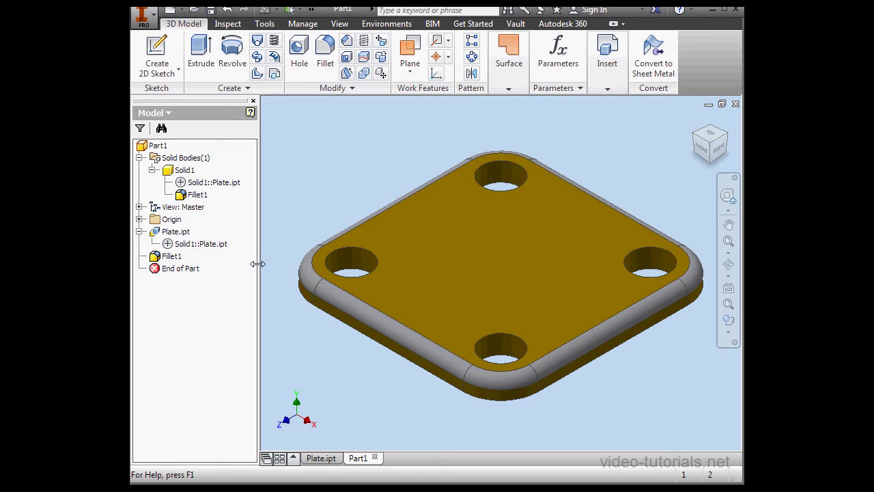
Edit the derived Plate.ipt in Part1 to include Sketch2, accepting that it is marked for export in the base component
{"action": "left_click", "coordinate": [171, 232]}
{"action": "right_click", "coordinate": [179, 232]}
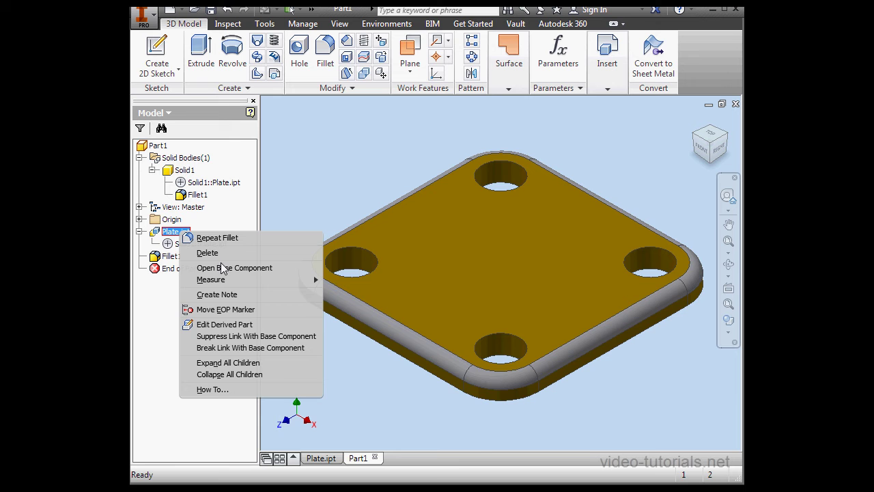
{"action": "left_click", "coordinate": [241, 326]}
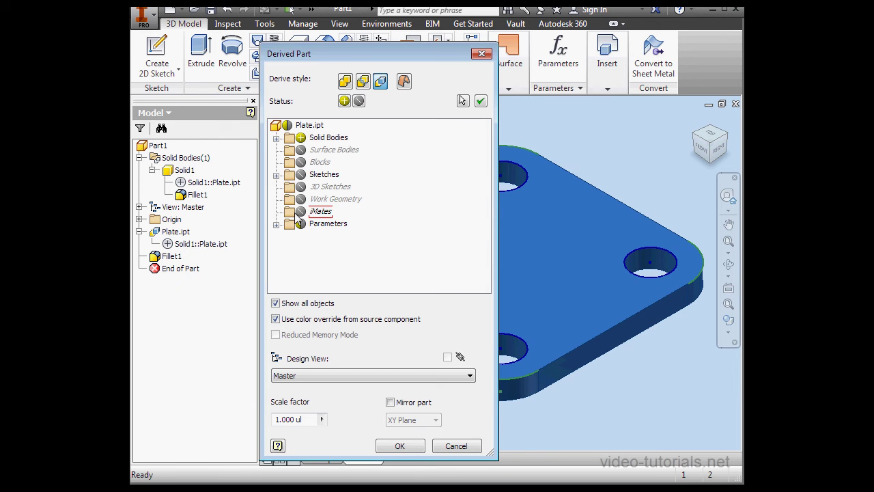
{"action": "left_click", "coordinate": [276, 176]}
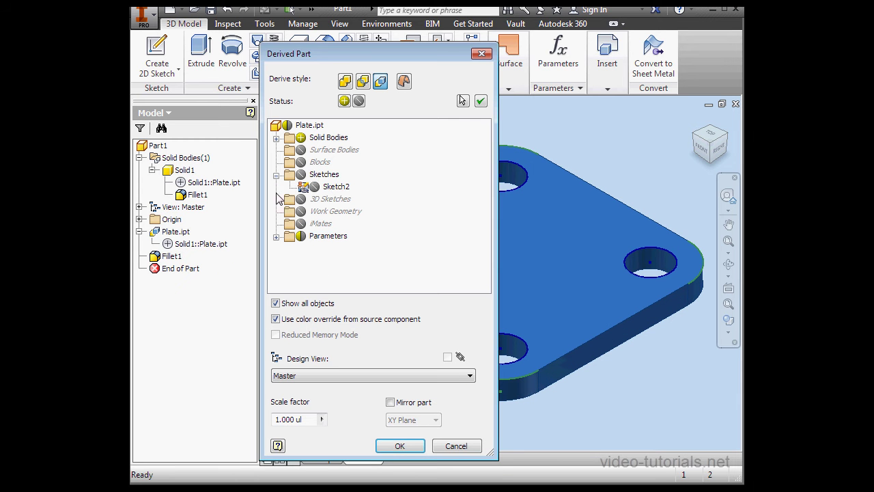
{"action": "left_click", "coordinate": [322, 190]}
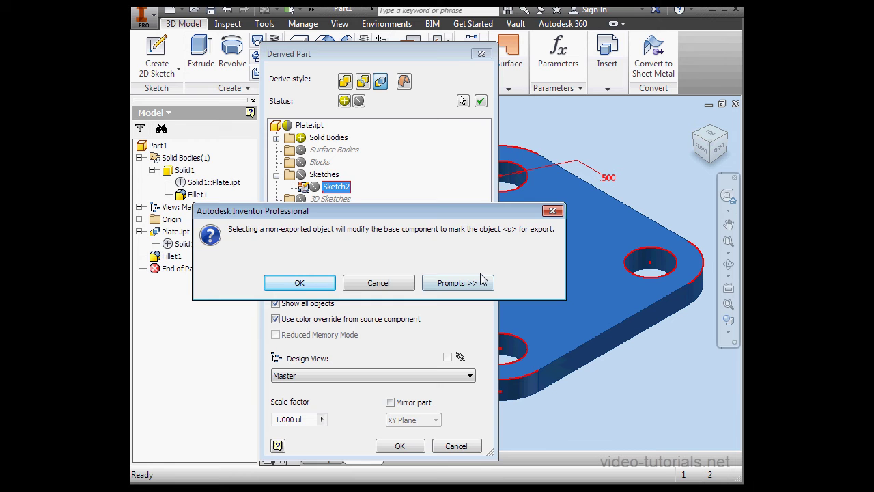
{"action": "left_click", "coordinate": [316, 286]}
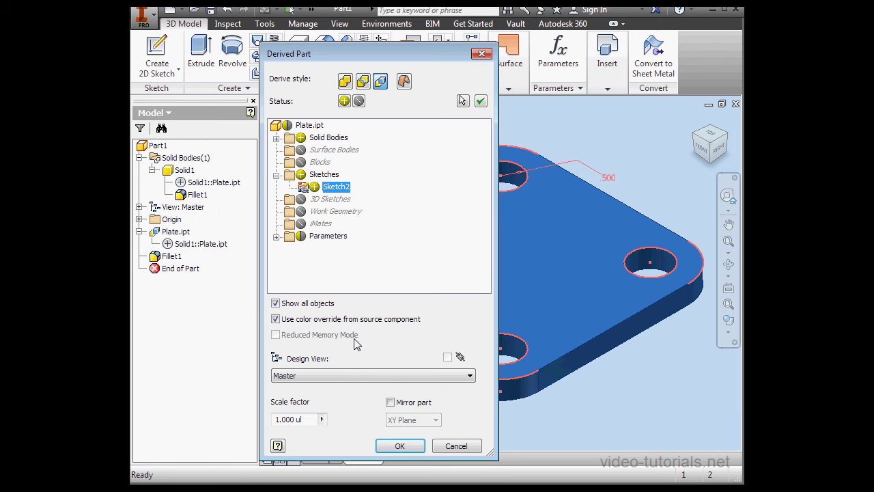
{"action": "left_click", "coordinate": [410, 445]}
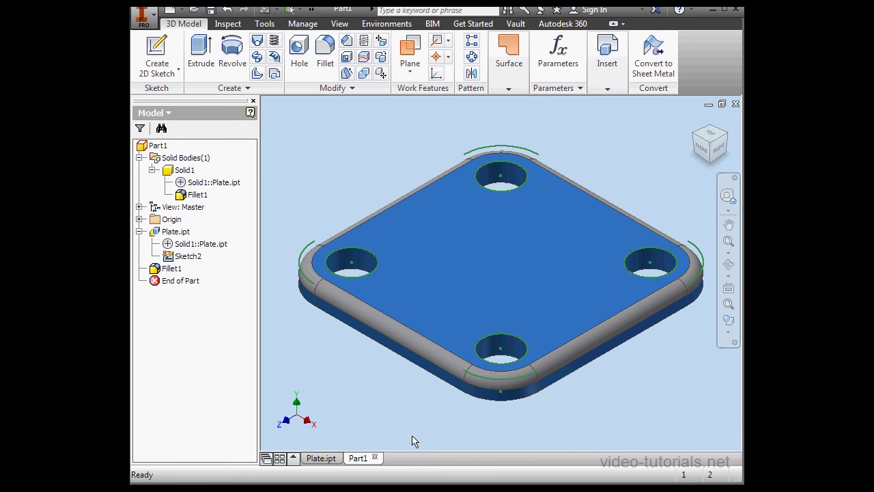
Try to resize a hole circle in Part1's derived Sketch2, and finish the sketch
{"action": "double_click", "coordinate": [179, 258]}
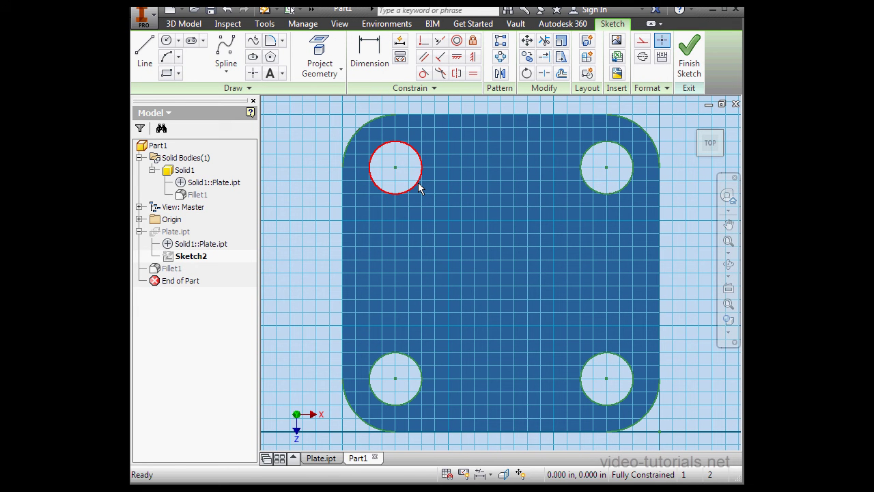
{"action": "left_click_drag", "start_coordinate": [421, 182], "coordinate": [400, 179]}
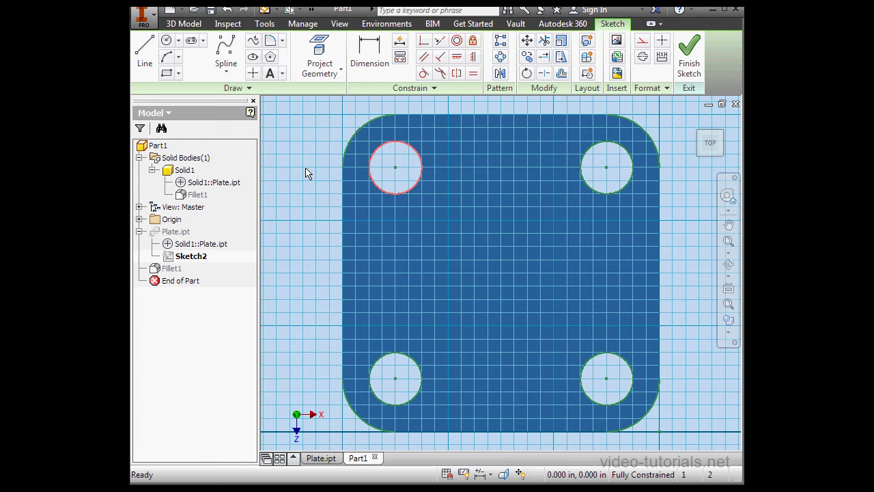
{"action": "left_click", "coordinate": [689, 55]}
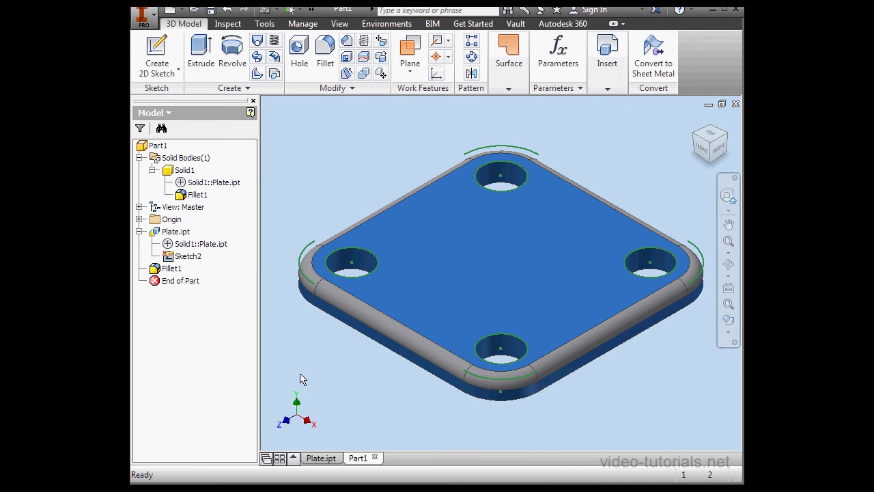
In Plate.ipt, set the hole circle's diameter dimension to 0.25 in
{"action": "left_click", "coordinate": [321, 458]}
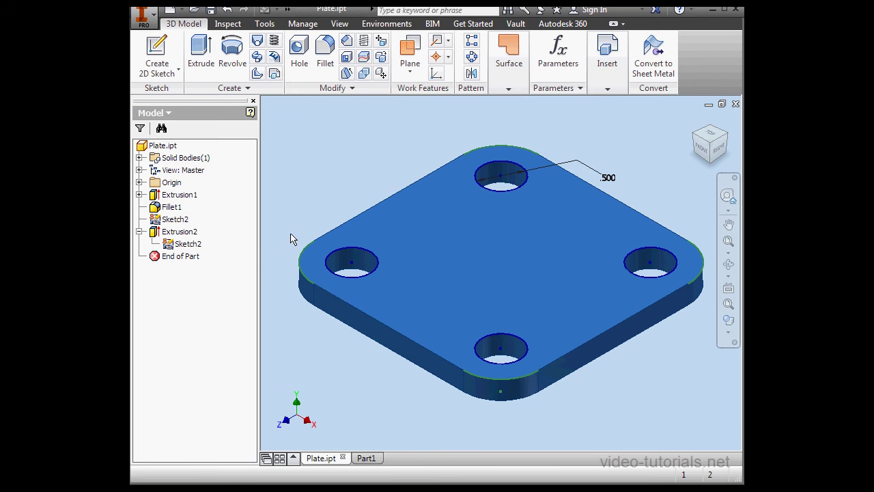
{"action": "double_click", "coordinate": [607, 179]}
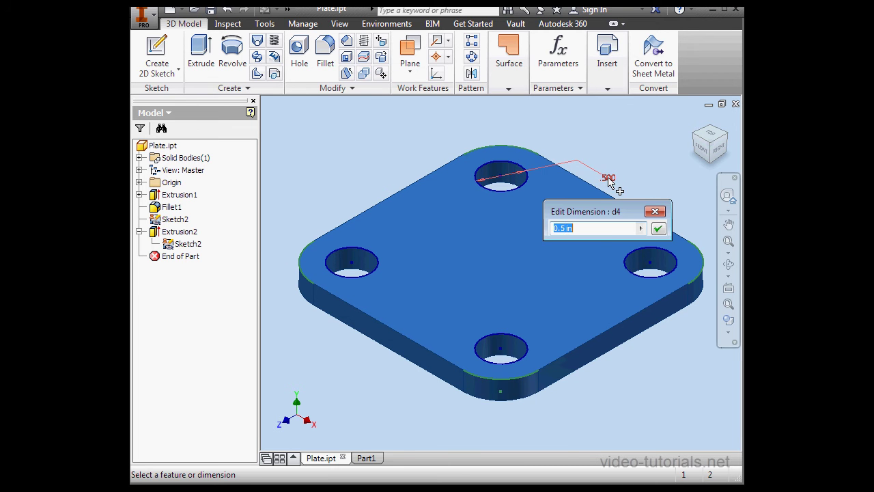
{"action": "left_click", "coordinate": [560, 228]}
{"action": "type", "text": "2"}
{"action": "left_click", "coordinate": [658, 228]}
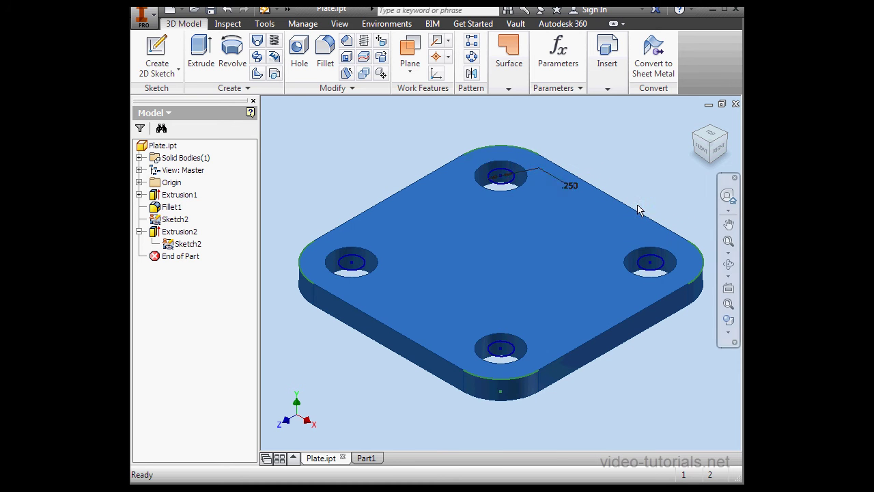
Update Plate.ipt and the derived Part1 with the new hole diameter
{"action": "left_click", "coordinate": [265, 10]}
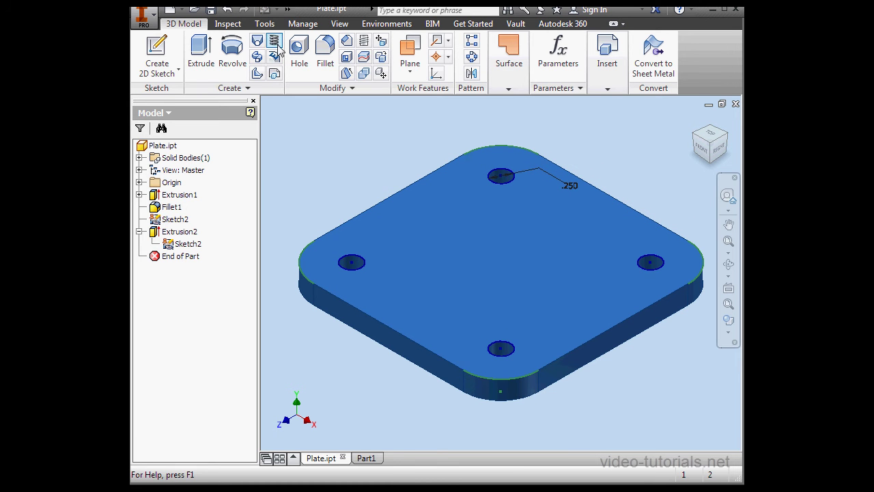
{"action": "left_click", "coordinate": [367, 458]}
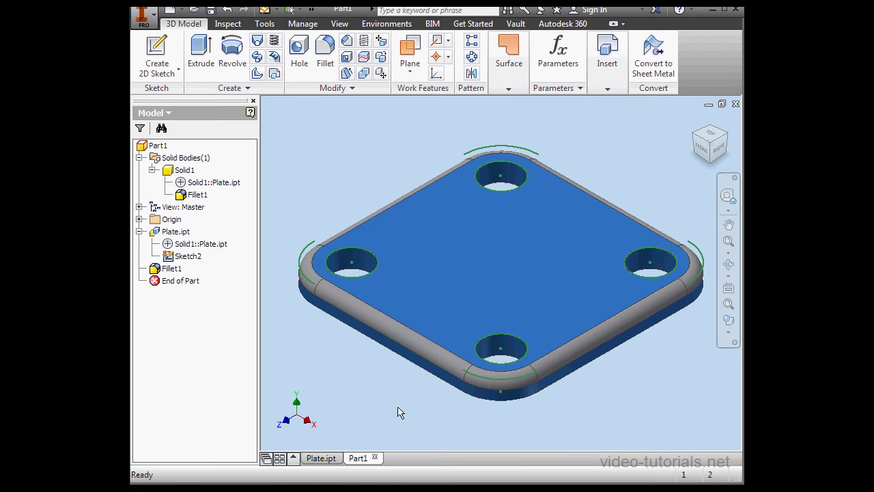
{"action": "left_click", "coordinate": [266, 10]}
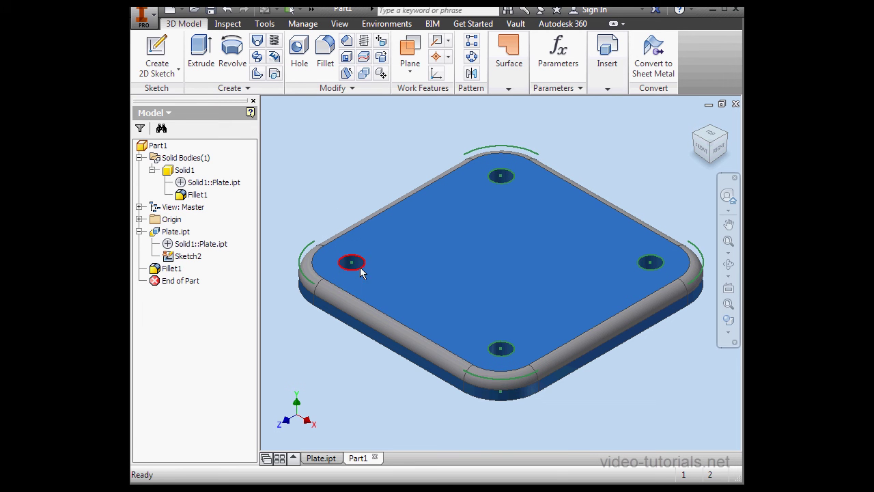
Add a numeric user parameter AA with the equation d3*d4 to Plate.ipt
{"action": "left_click", "coordinate": [322, 459]}
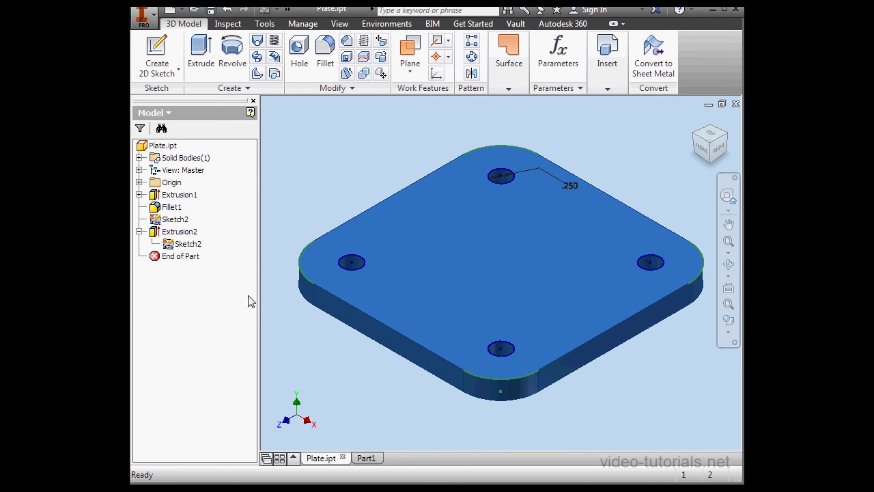
{"action": "left_click", "coordinate": [560, 65]}
{"action": "left_click_drag", "start_coordinate": [534, 125], "coordinate": [599, 130]}
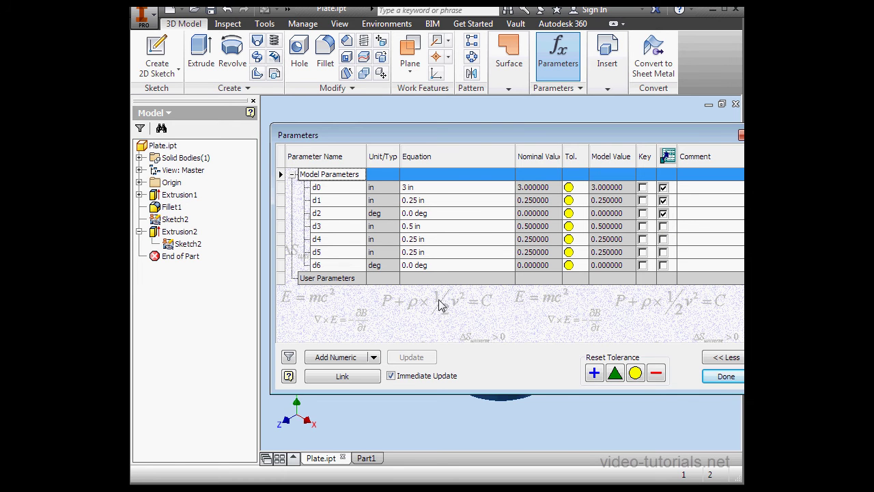
{"action": "left_click", "coordinate": [350, 357]}
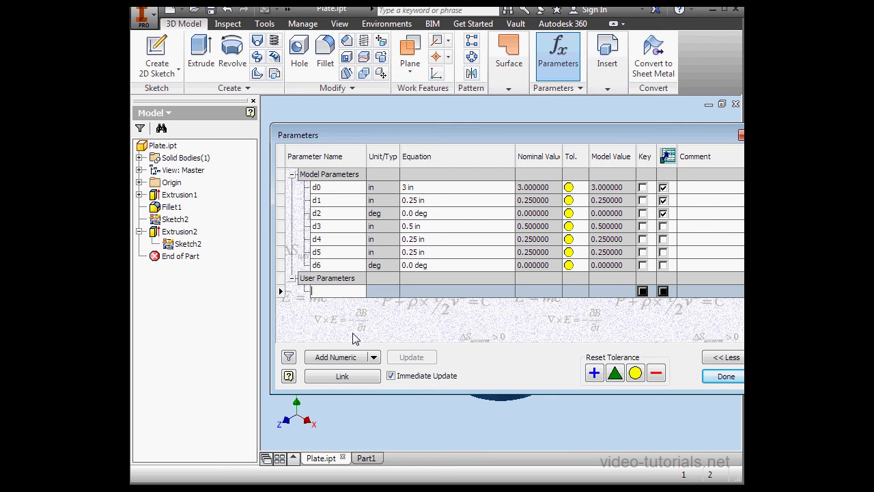
{"action": "type", "text": "AA"}
{"action": "left_click", "coordinate": [426, 292]}
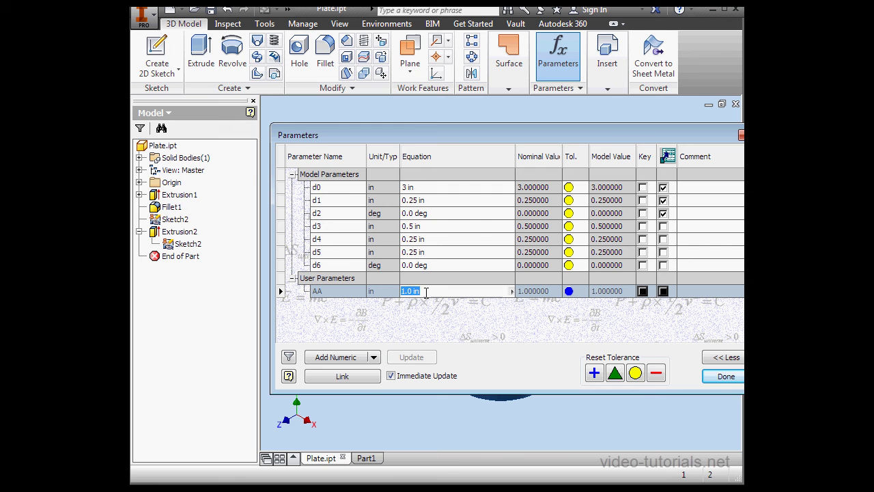
{"action": "type", "text": "d3*d4"}
{"action": "key", "text": "Return"}
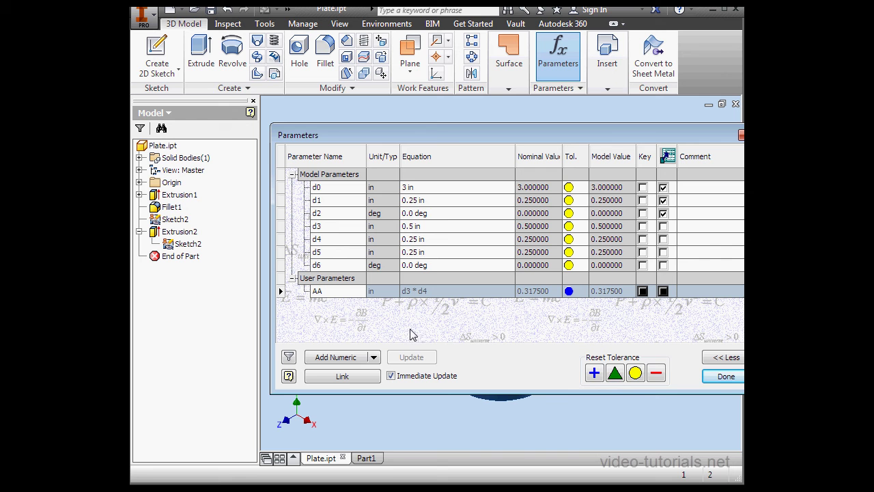
{"action": "left_click", "coordinate": [724, 376]}
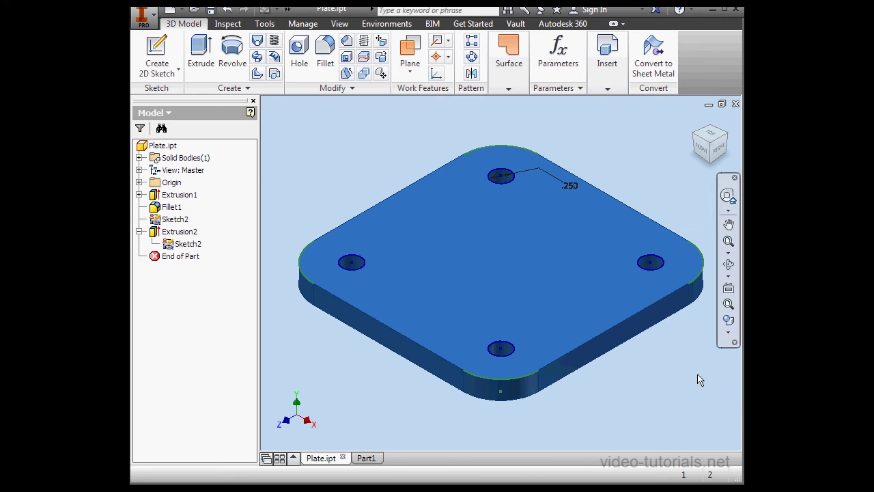
Edit the derived Plate.ipt in Part1 to include model parameter d3 and user parameter AA
{"action": "left_click", "coordinate": [366, 458]}
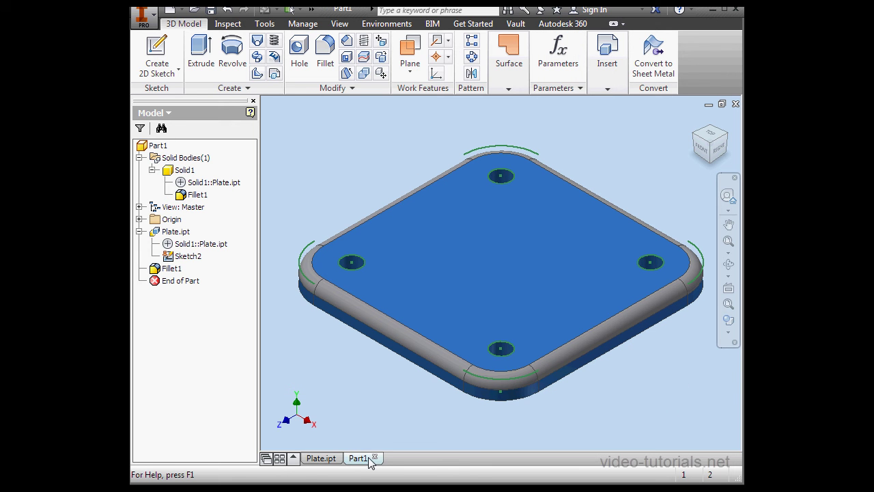
{"action": "right_click", "coordinate": [181, 235]}
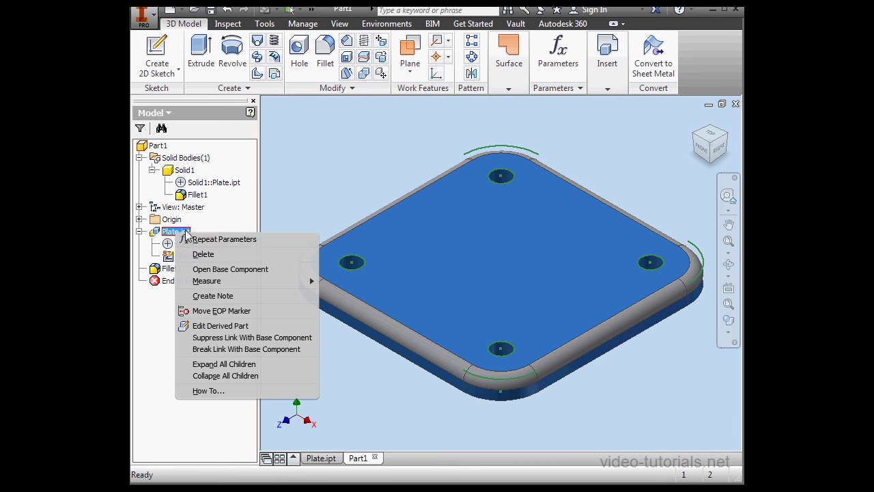
{"action": "left_click", "coordinate": [235, 326]}
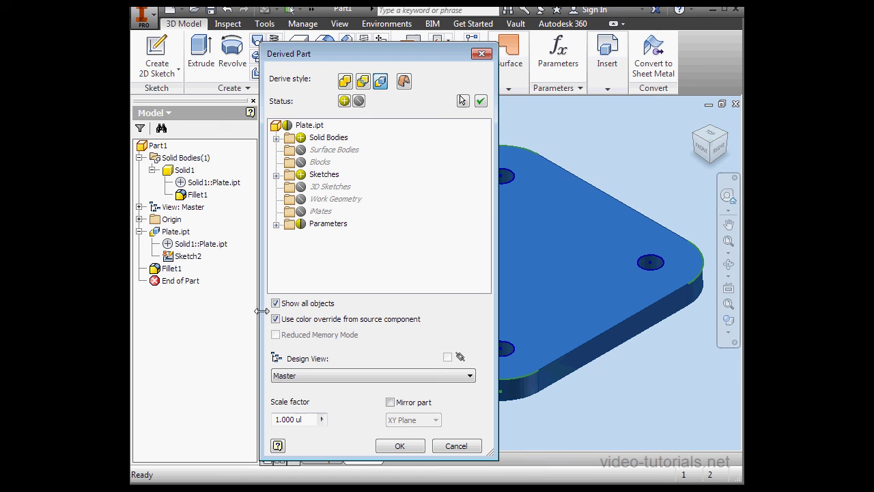
{"action": "left_click", "coordinate": [276, 224]}
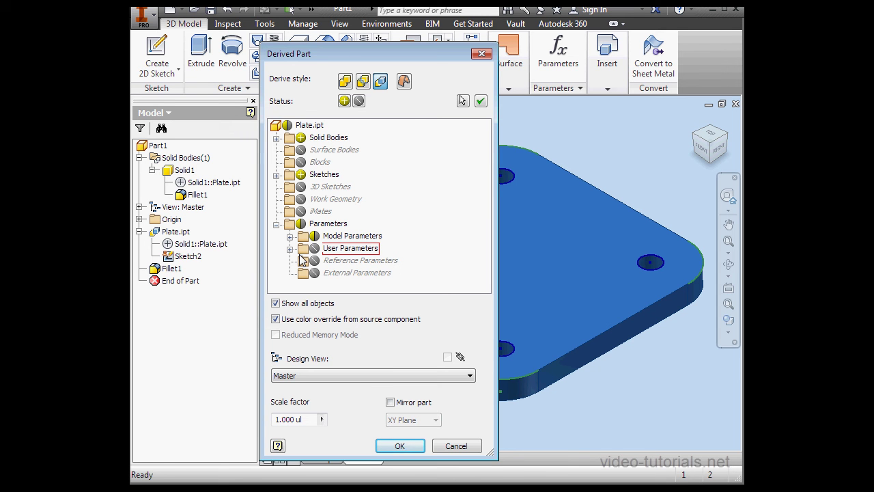
{"action": "left_click", "coordinate": [289, 236]}
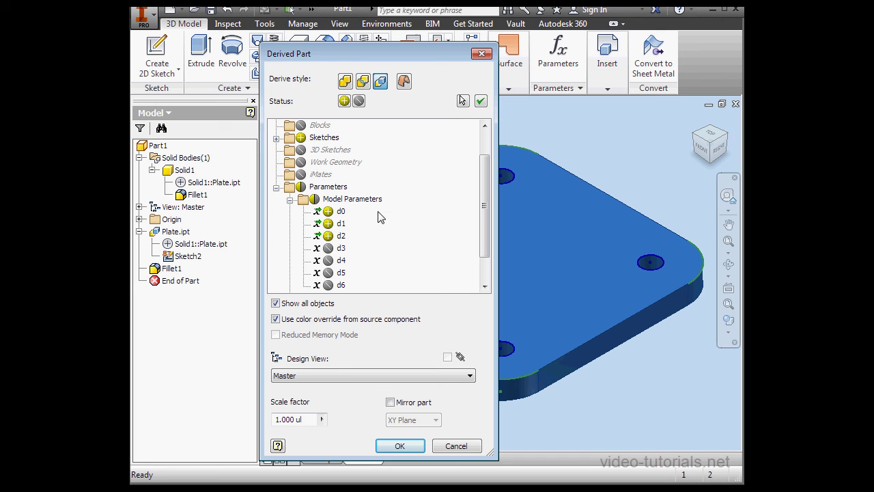
{"action": "left_click", "coordinate": [355, 262]}
{"action": "left_click", "coordinate": [319, 282]}
{"action": "left_click", "coordinate": [289, 199]}
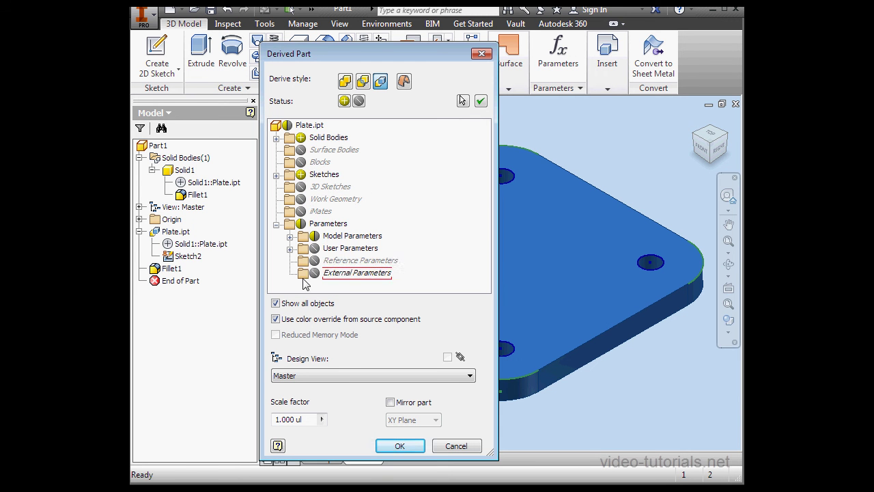
{"action": "left_click", "coordinate": [289, 249]}
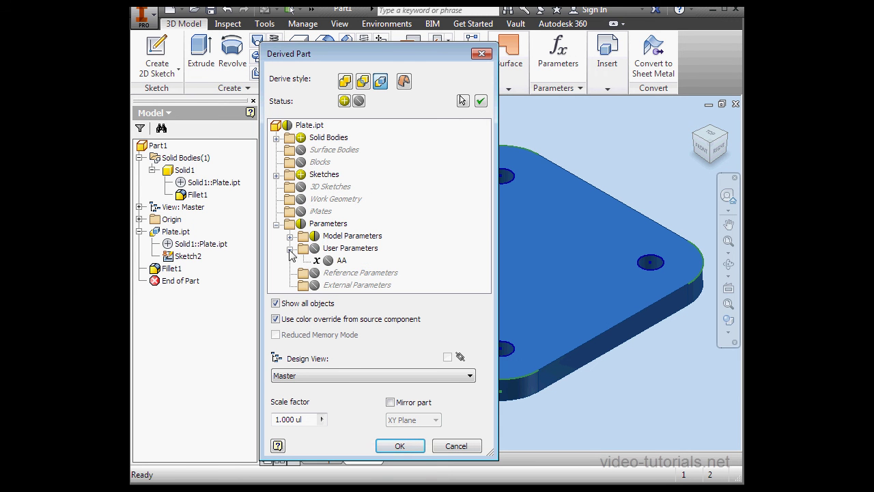
{"action": "left_click", "coordinate": [328, 261]}
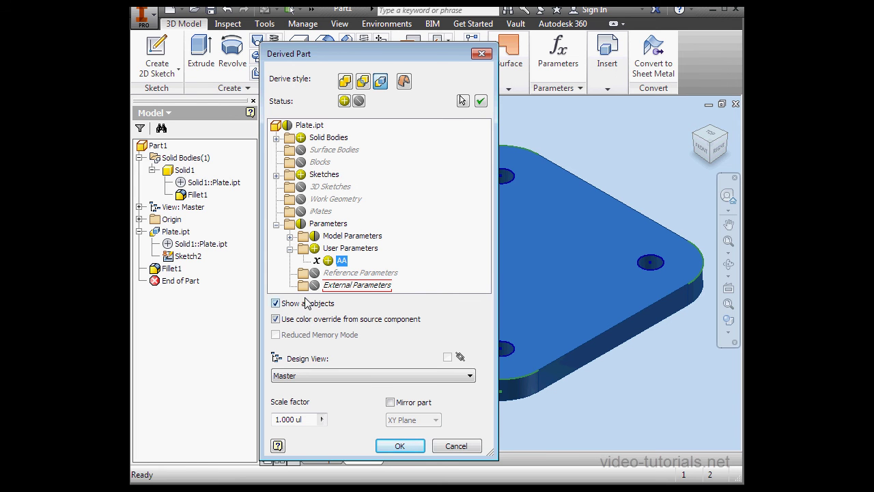
{"action": "left_click", "coordinate": [401, 446]}
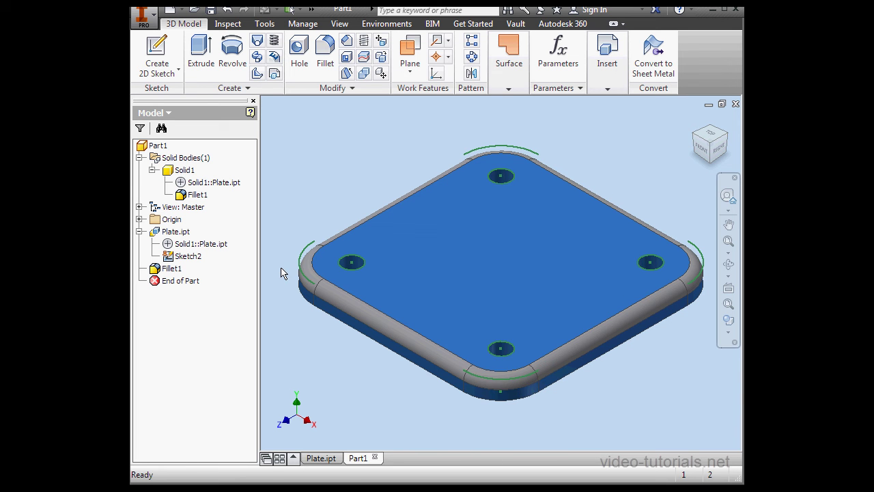
Examine the parameters linked from Plate.ipt in Part1's parameter table, including the equation of d0_1
{"action": "left_click", "coordinate": [558, 55]}
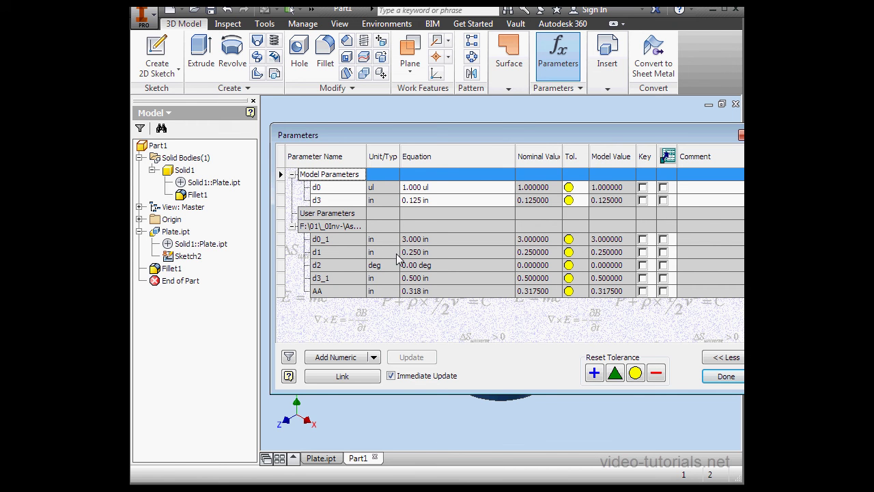
{"action": "left_click", "coordinate": [416, 242]}
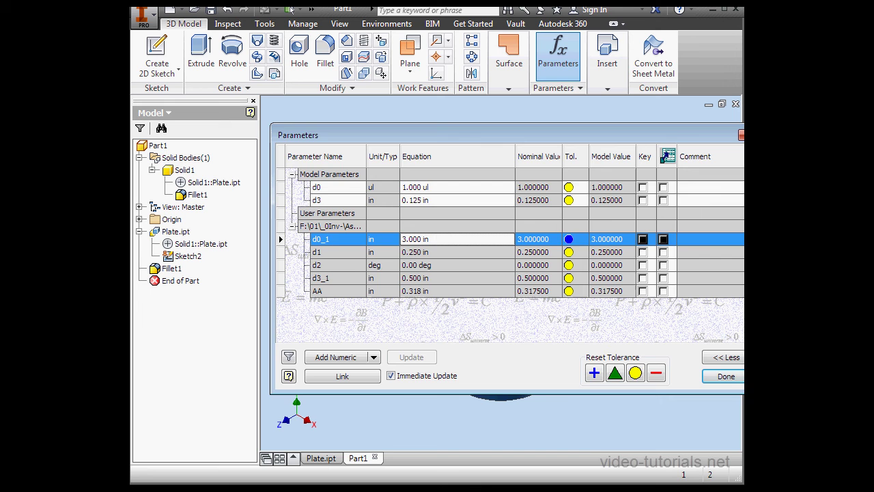
{"action": "left_click", "coordinate": [741, 134]}
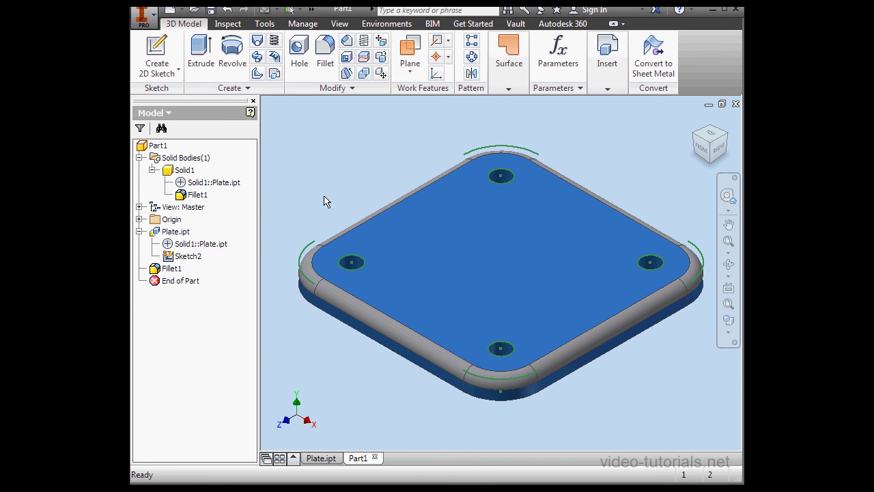
Break the link between Part1's derived Plate.ipt and its base component
{"action": "right_click", "coordinate": [179, 235]}
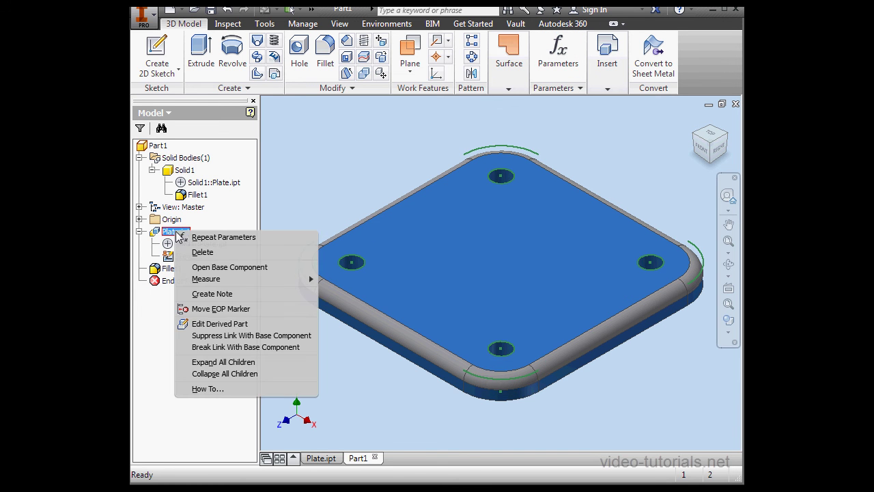
{"action": "left_click", "coordinate": [236, 348]}
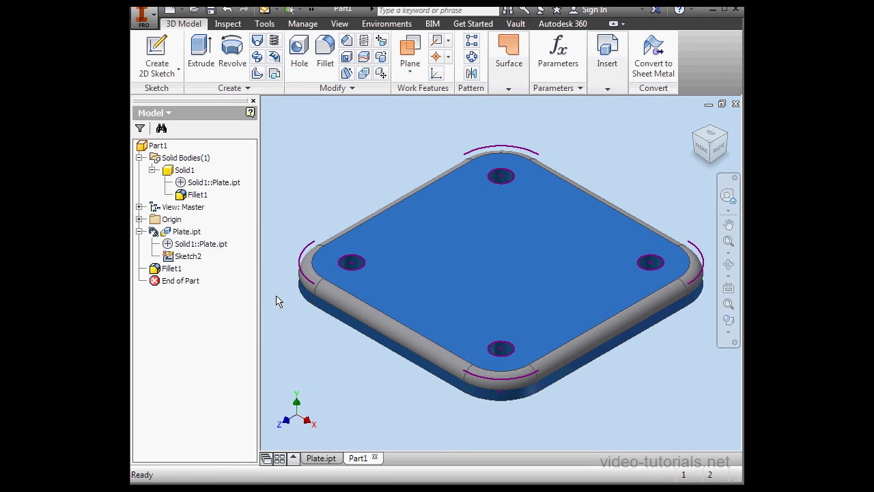
Edit the derived Sketch2 so the circle of the lower-left hole is about twice its diameter, and finish the sketch
{"action": "double_click", "coordinate": [185, 257]}
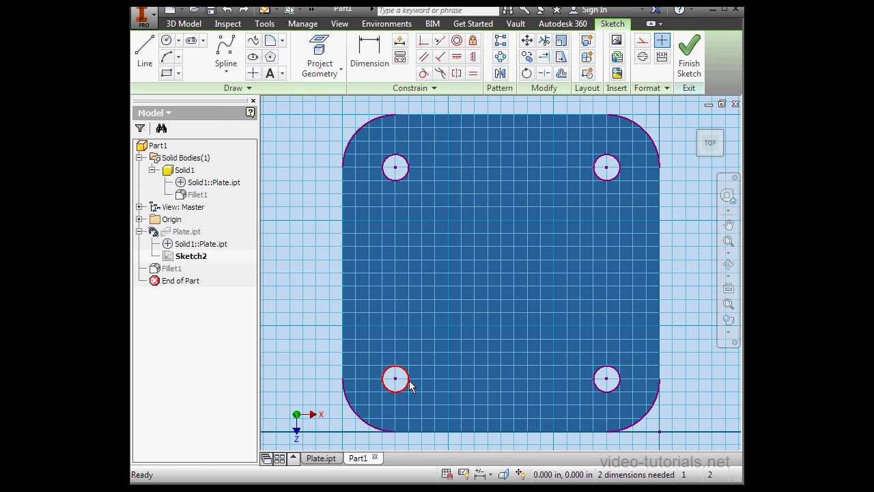
{"action": "mouse_move", "coordinate": [410, 383]}
{"action": "left_mouse_down"}
{"action": "mouse_move", "coordinate": [438, 349]}
{"action": "mouse_move", "coordinate": [422, 374]}
{"action": "left_mouse_up"}
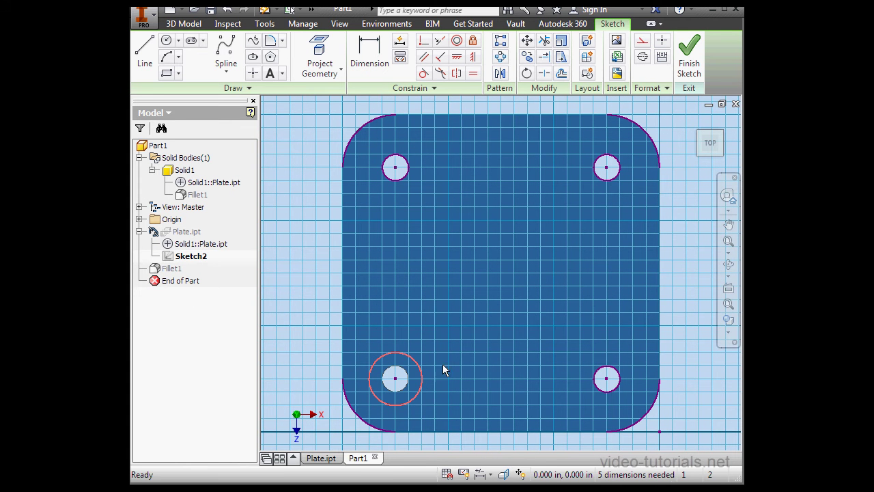
{"action": "left_click", "coordinate": [690, 55]}
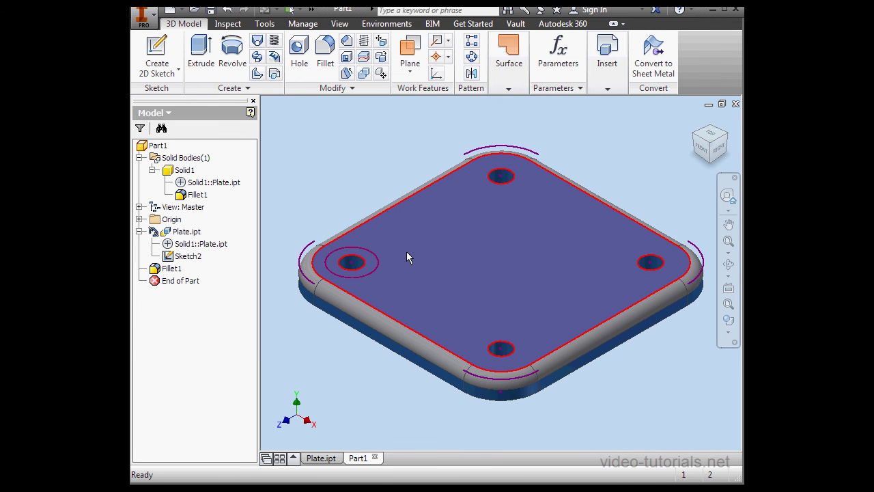
{"action": "left_click", "coordinate": [385, 226]}
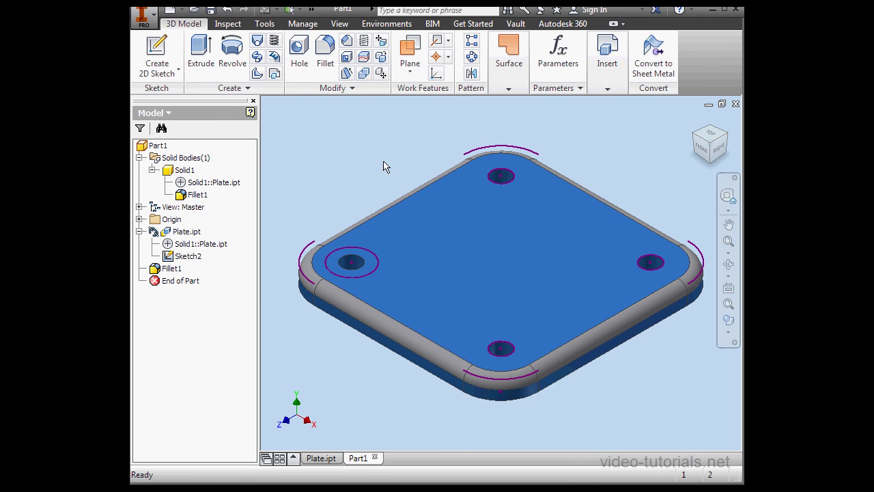
Set Part1's user parameter d1 to 0.5 in and close the parameter table
{"action": "left_click", "coordinate": [562, 57]}
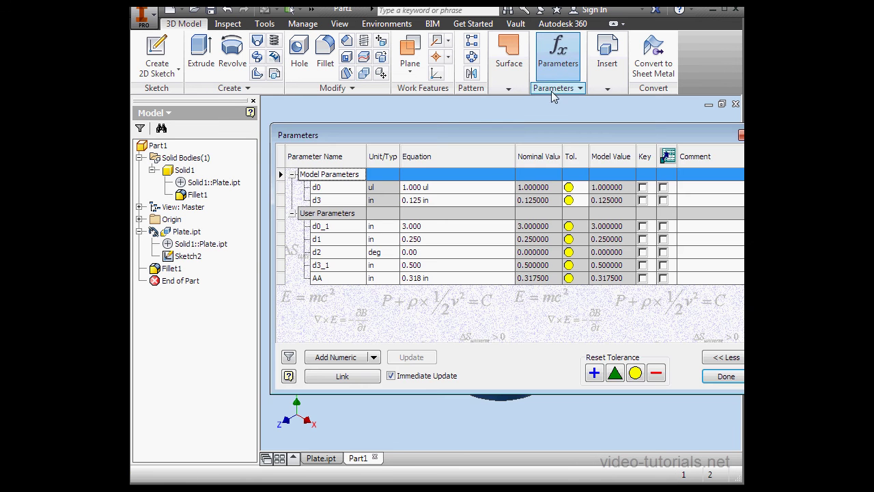
{"action": "left_click", "coordinate": [421, 238]}
{"action": "left_click_drag", "start_coordinate": [420, 238], "coordinate": [410, 237]}
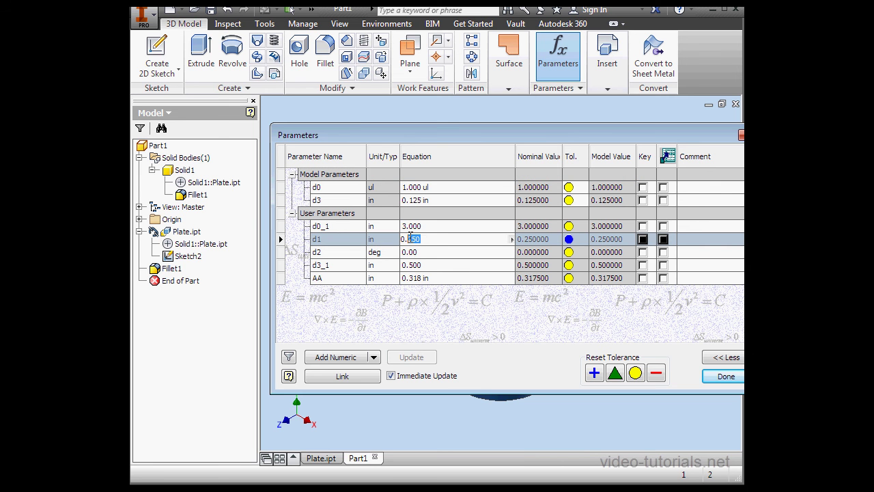
{"action": "type", "text": "5"}
{"action": "key", "text": "Return"}
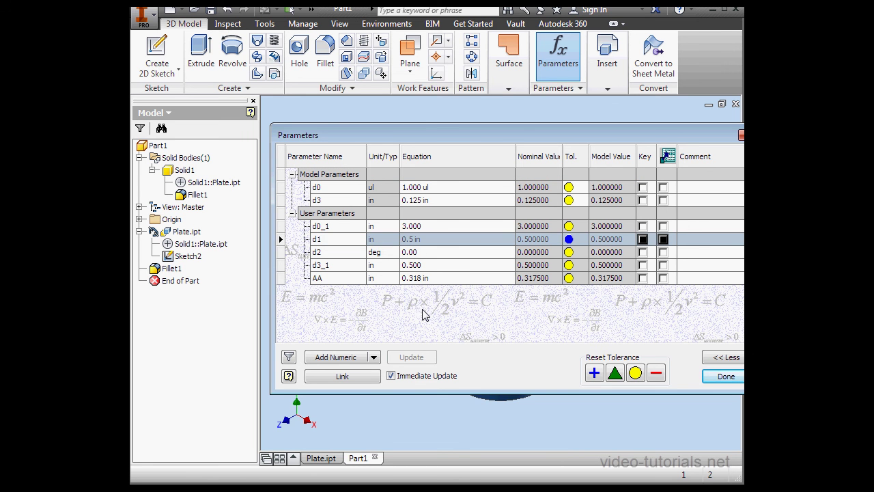
{"action": "left_click", "coordinate": [726, 377]}
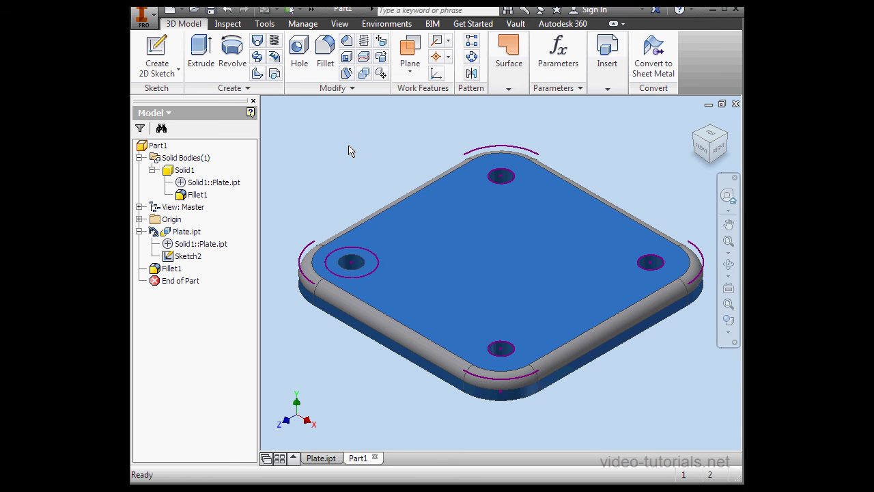